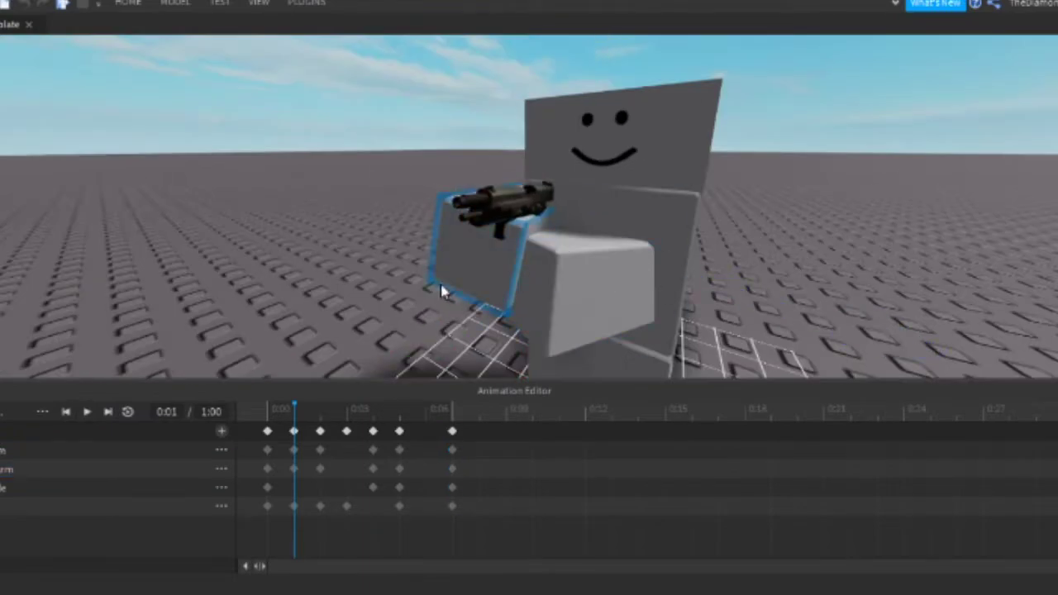
# - Keyframe the gun handle at 0:01, 0:02 and 0:03 in the firing animation, checking the poses through 0:05 and in playback
pyautogui.click(294, 431)
pyautogui.click(536, 217)
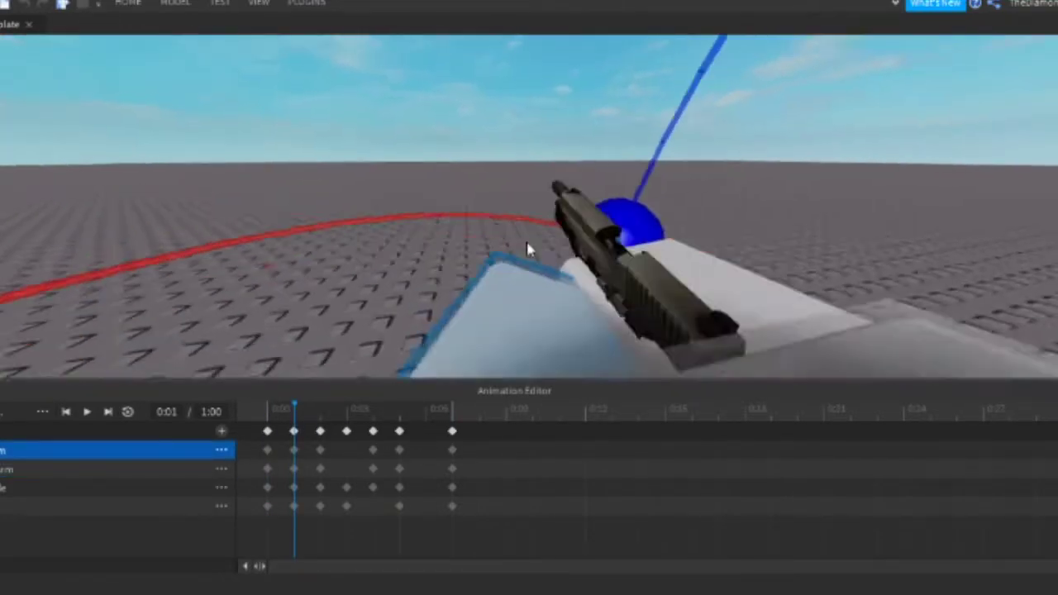
pyautogui.click(320, 409)
pyautogui.click(347, 422)
pyautogui.click(373, 409)
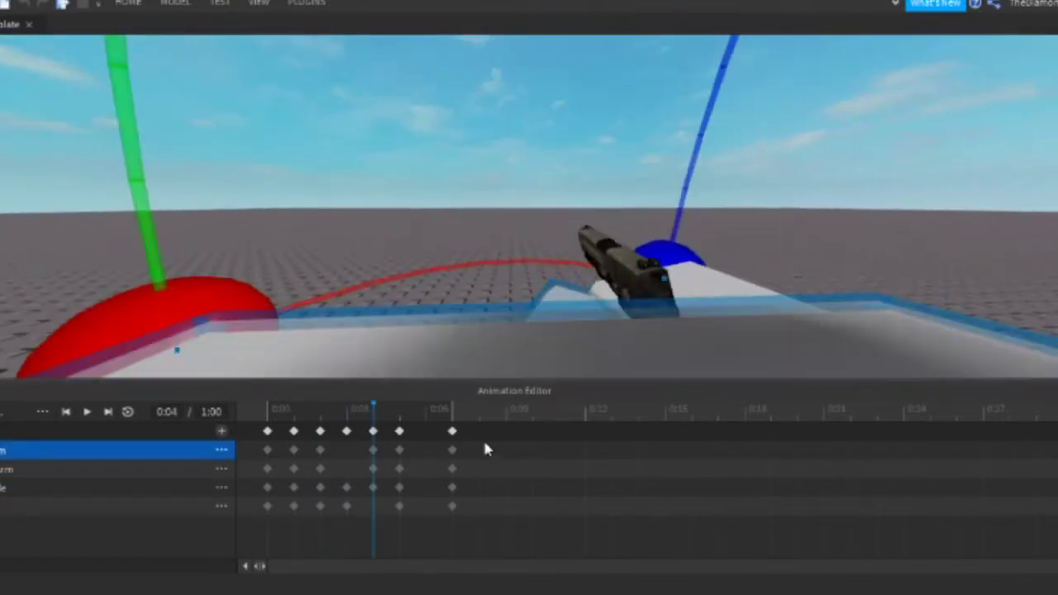
pyautogui.click(399, 409)
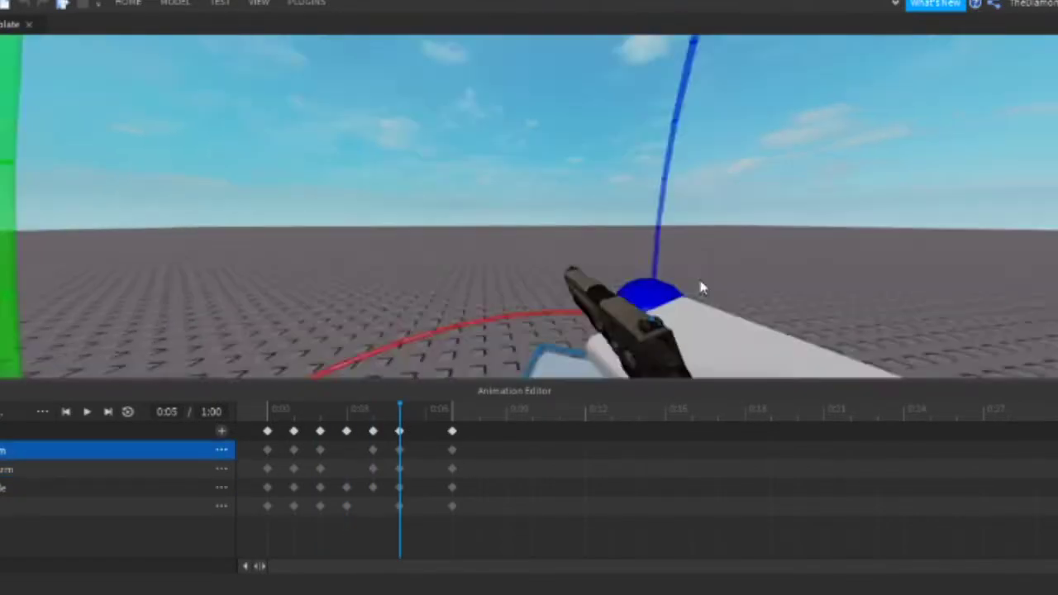
pyautogui.press('space')
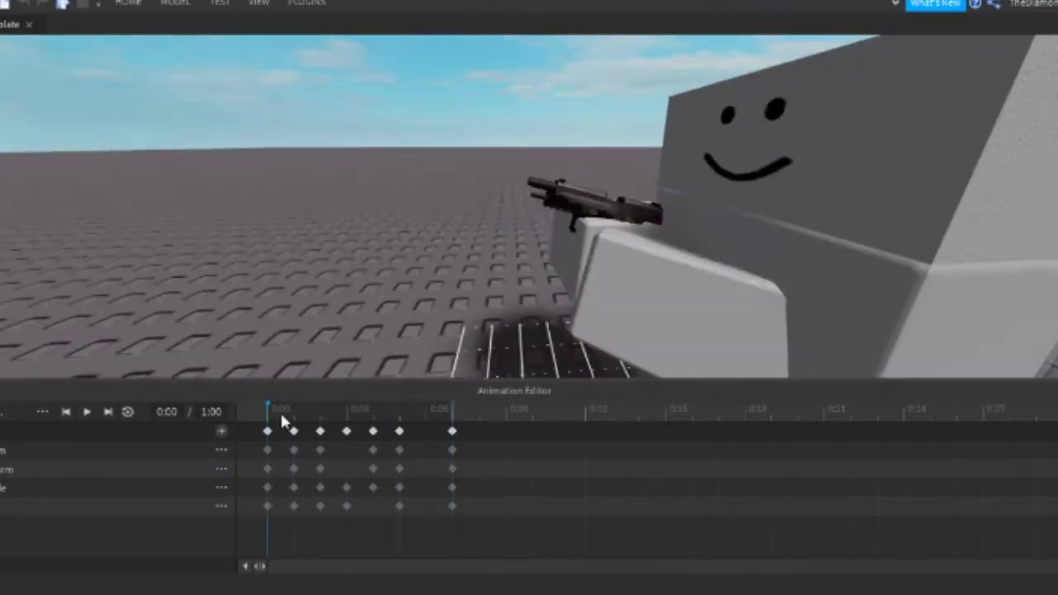
# - Adjust the left arm's pose at 0:01 and move the final keyframes of all parts to 0:08, previewing the firing animation
pyautogui.click(294, 430)
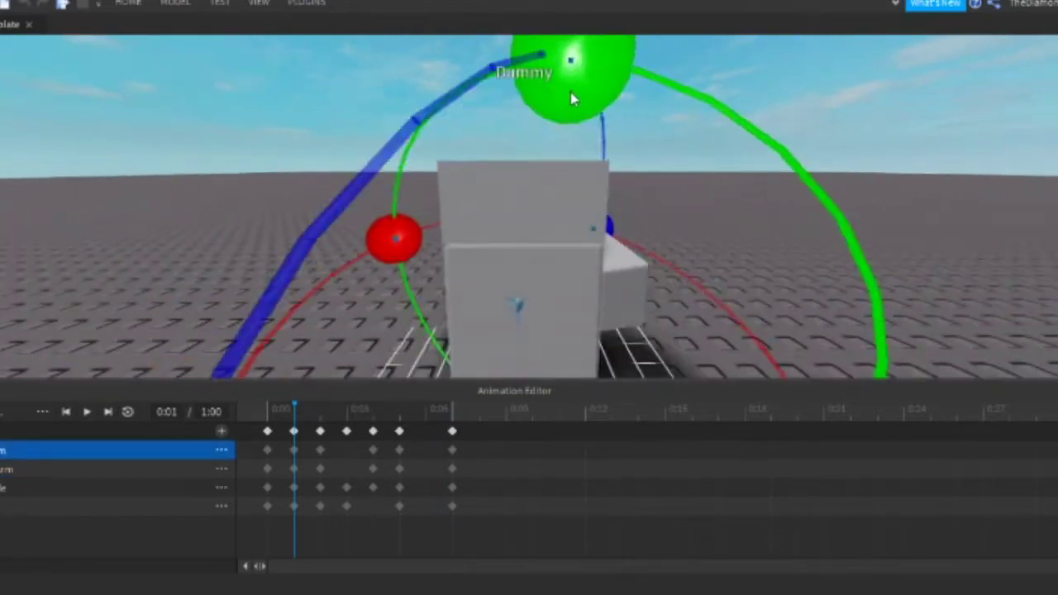
pyautogui.press('space')
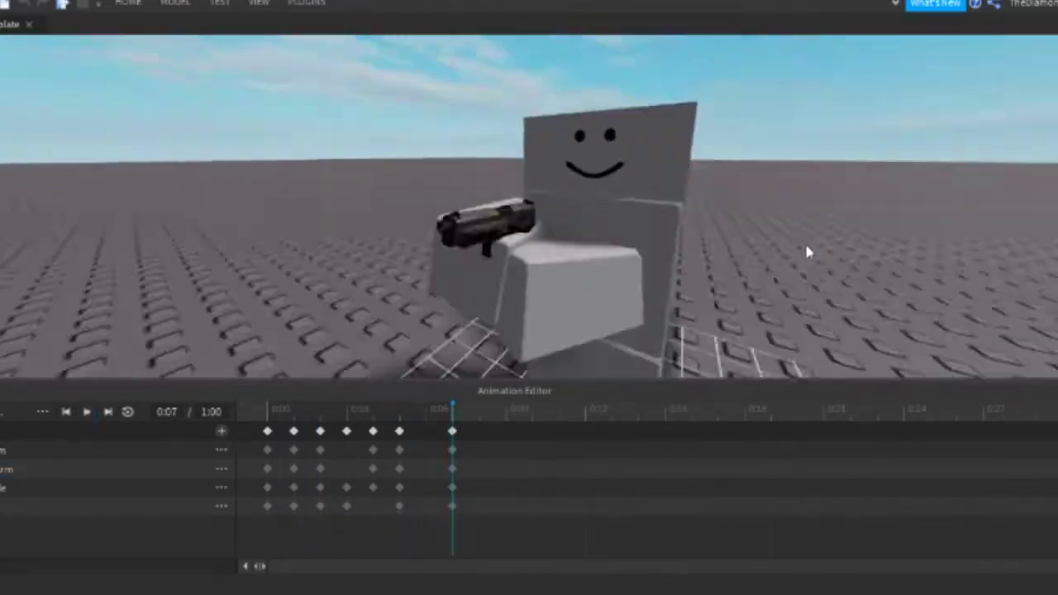
pyautogui.click(321, 425)
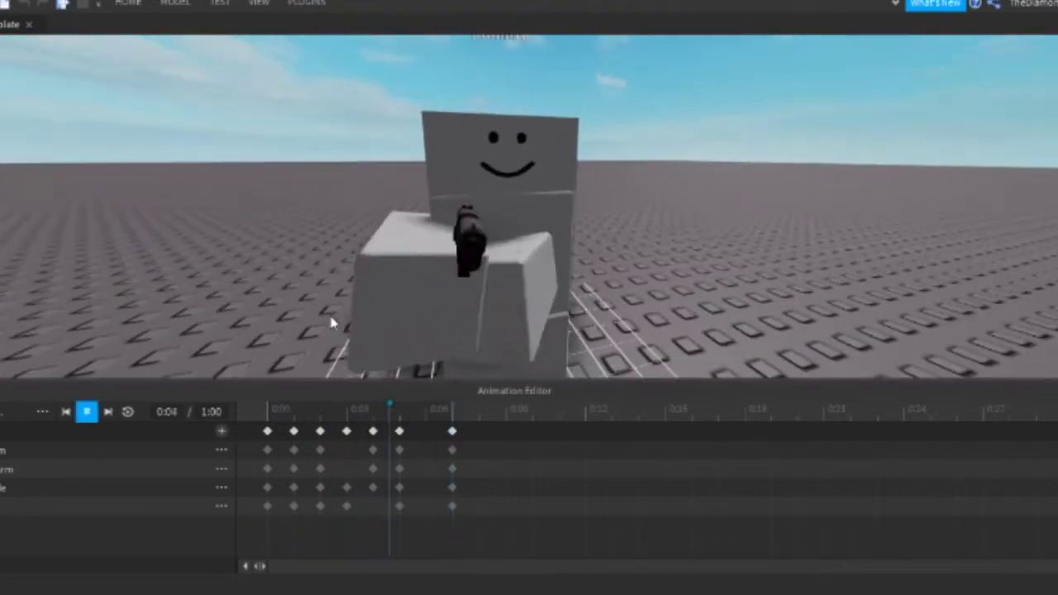
pyautogui.click(454, 435)
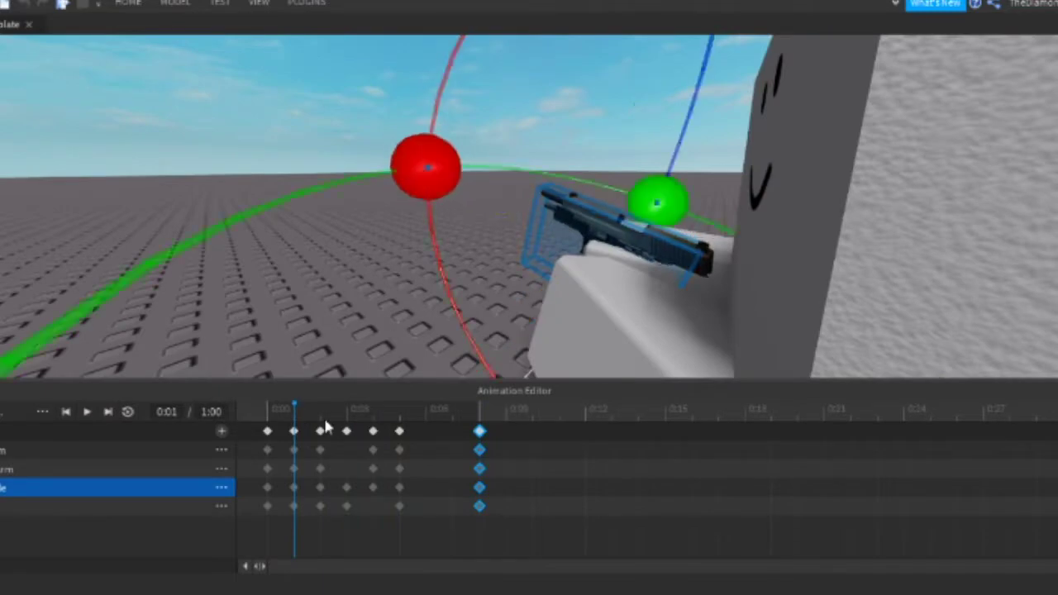
pyautogui.click(326, 427)
pyautogui.press('space')
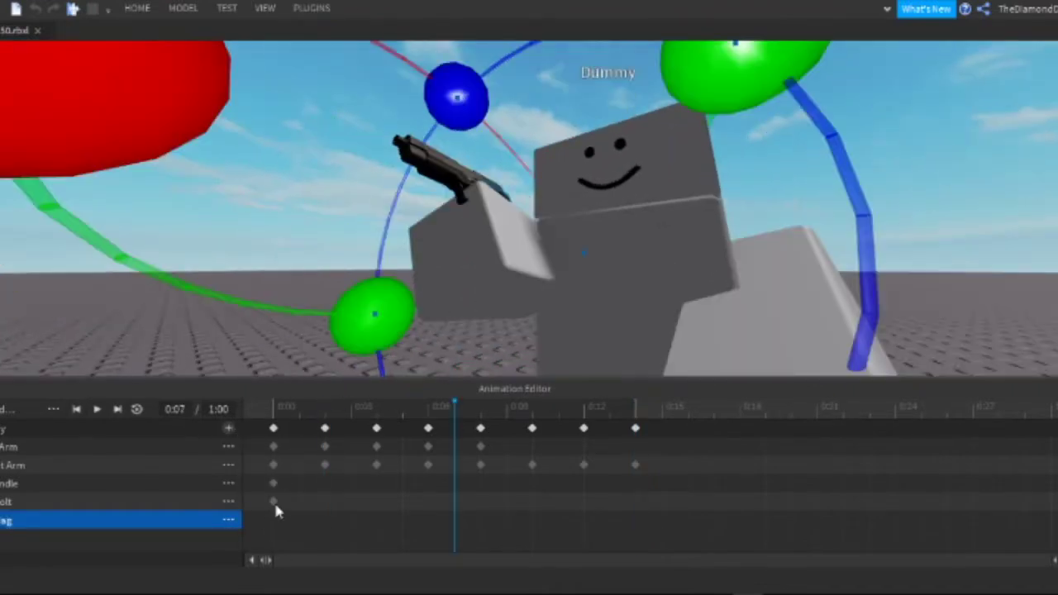
# - In the reload animation, keyframe the bolt at 0:08 and 0:12 and the magazine at 0:10, 0:12 and 0:14, and preview it
pyautogui.click(274, 502)
pyautogui.click(532, 422)
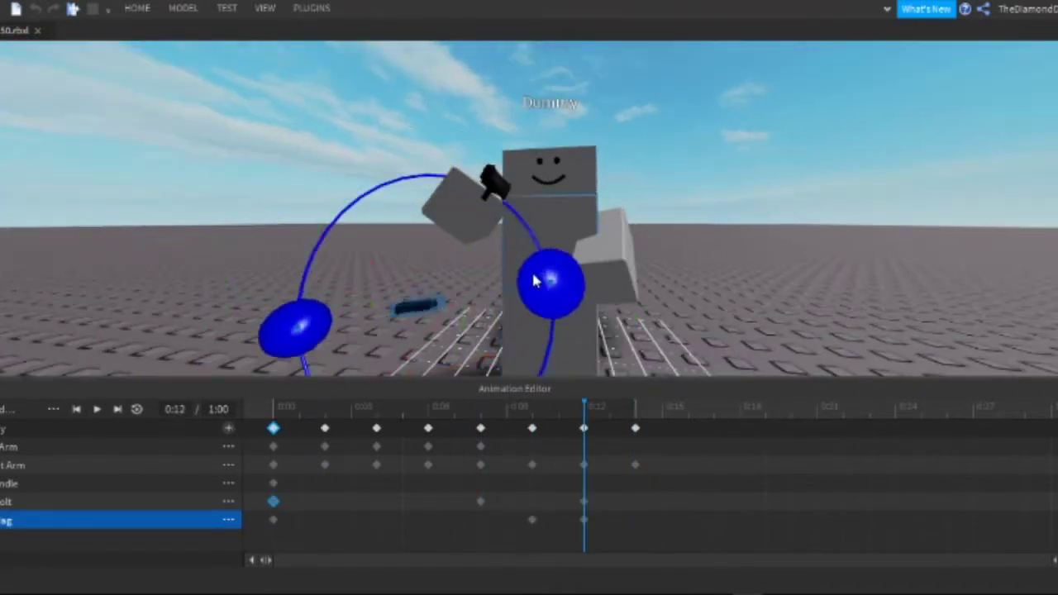
pyautogui.moveTo(765, 166); pyautogui.dragTo(765, 166, button='right')
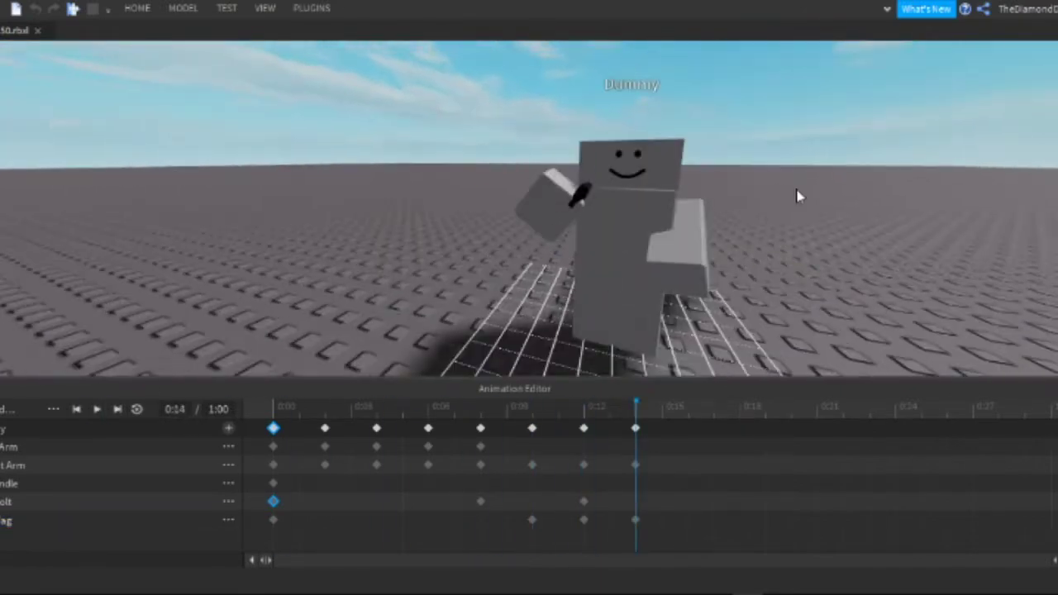
pyautogui.press('space')
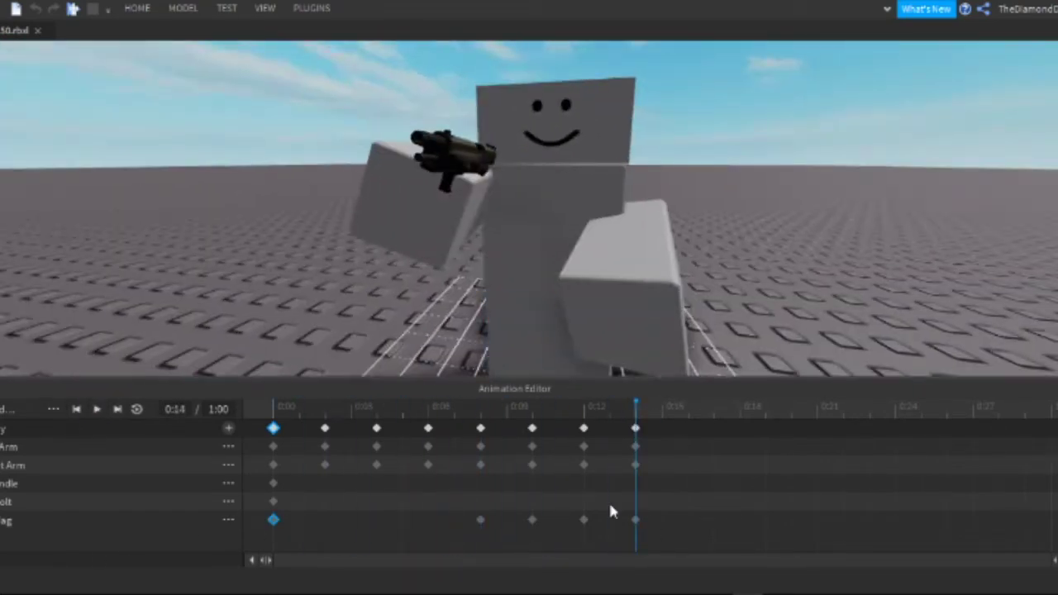
# - Keyframe the magazine at 0:10 and 0:16 and the gun handle at 0:14 and 0:16, and preview the reload
pyautogui.click(92, 521)
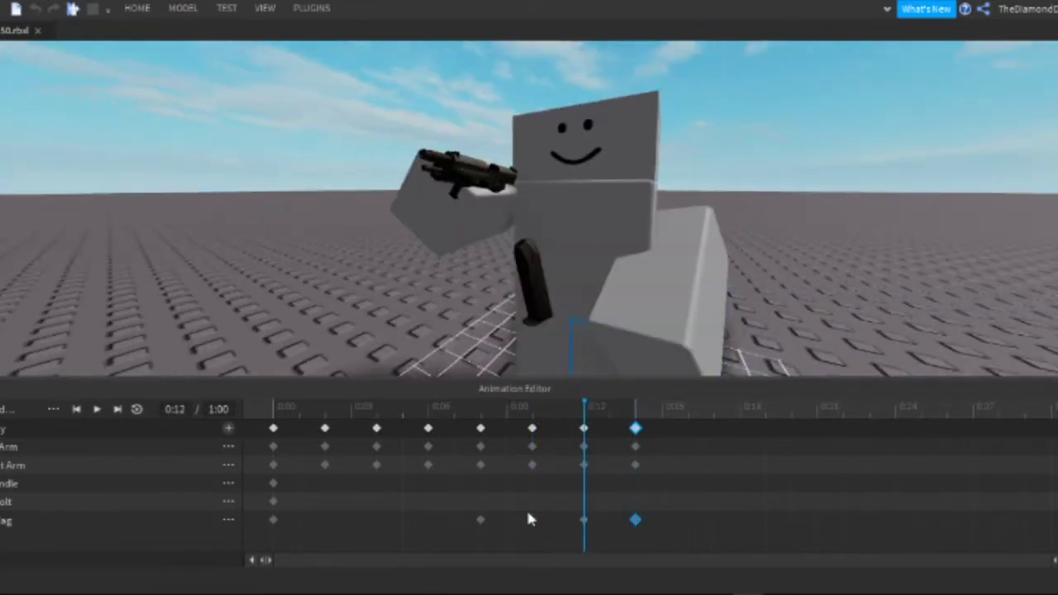
pyautogui.doubleClick(530, 518)
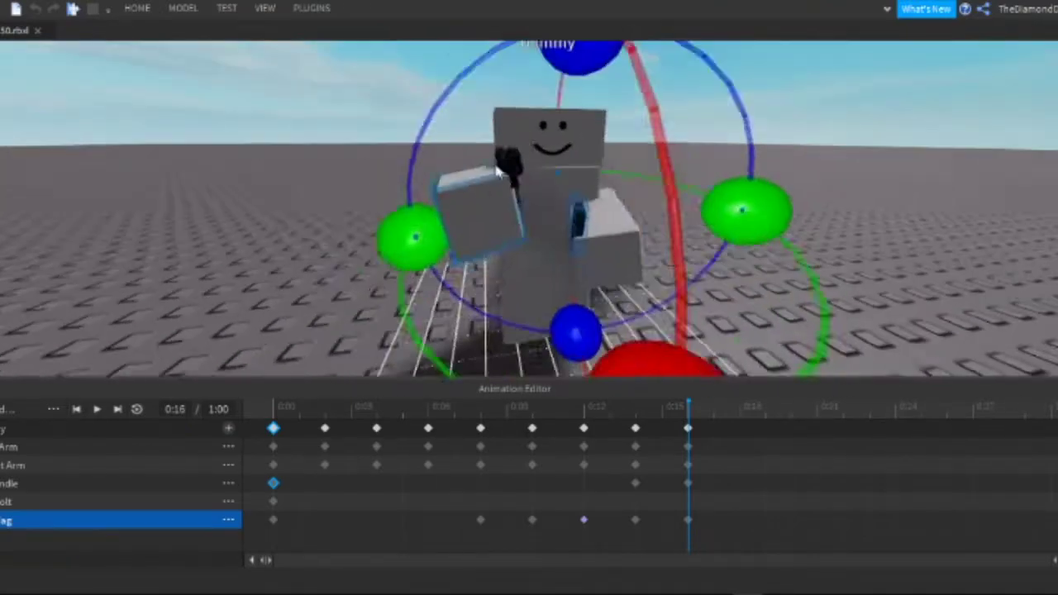
pyautogui.press('space')
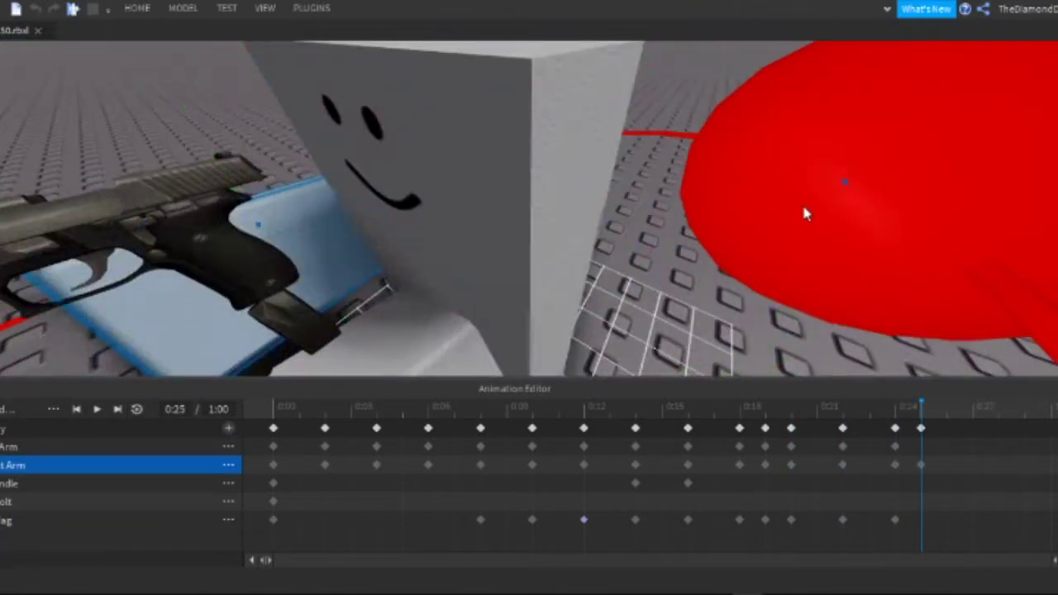
# - Pose and keyframe the left arm and the magazine at 0:25, and preview the reload animation
pyautogui.click(634, 311)
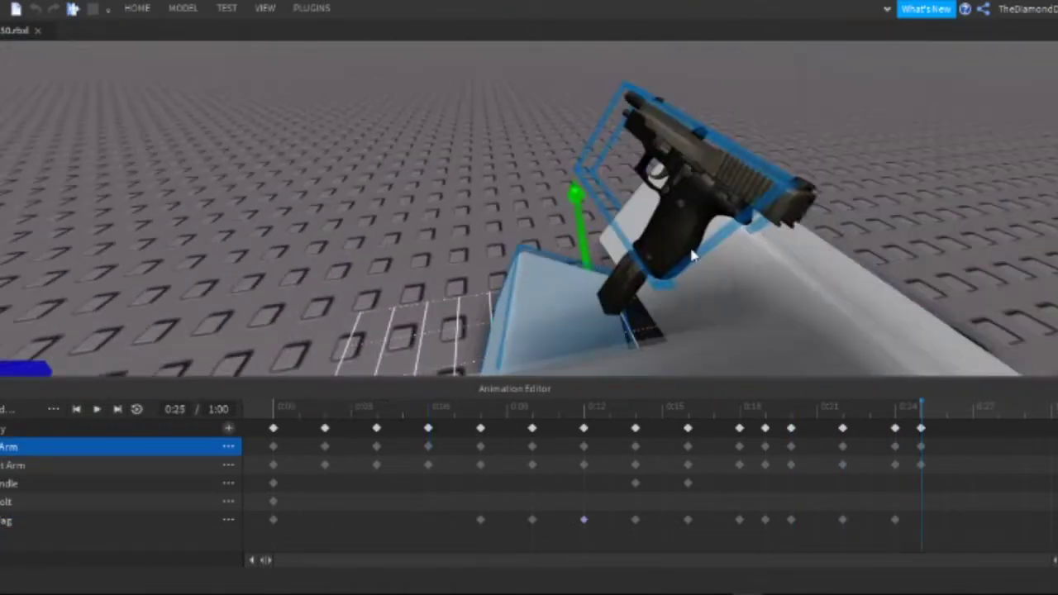
pyautogui.click(786, 102)
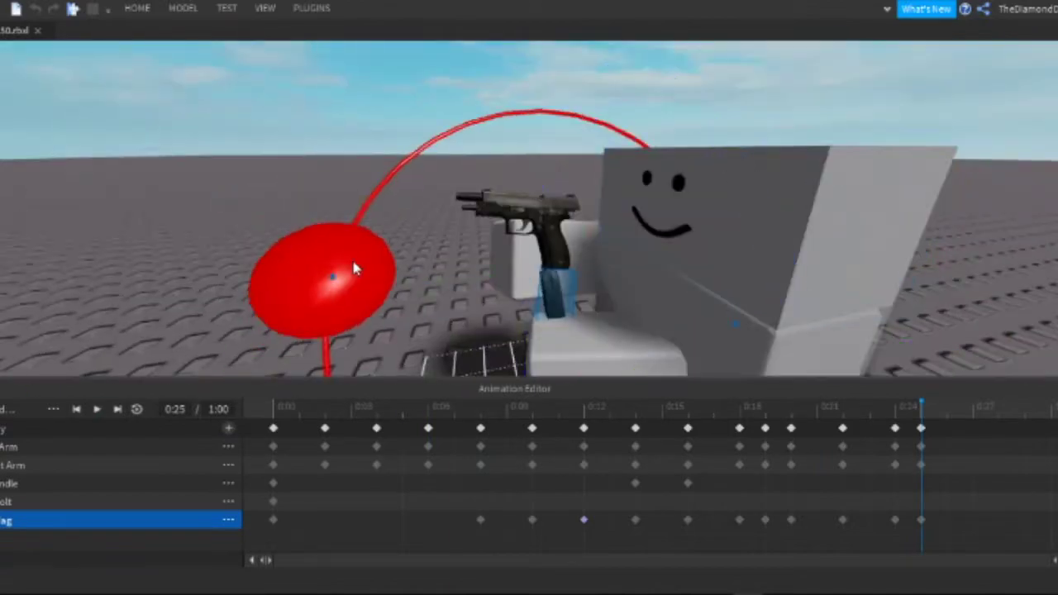
pyautogui.press('space')
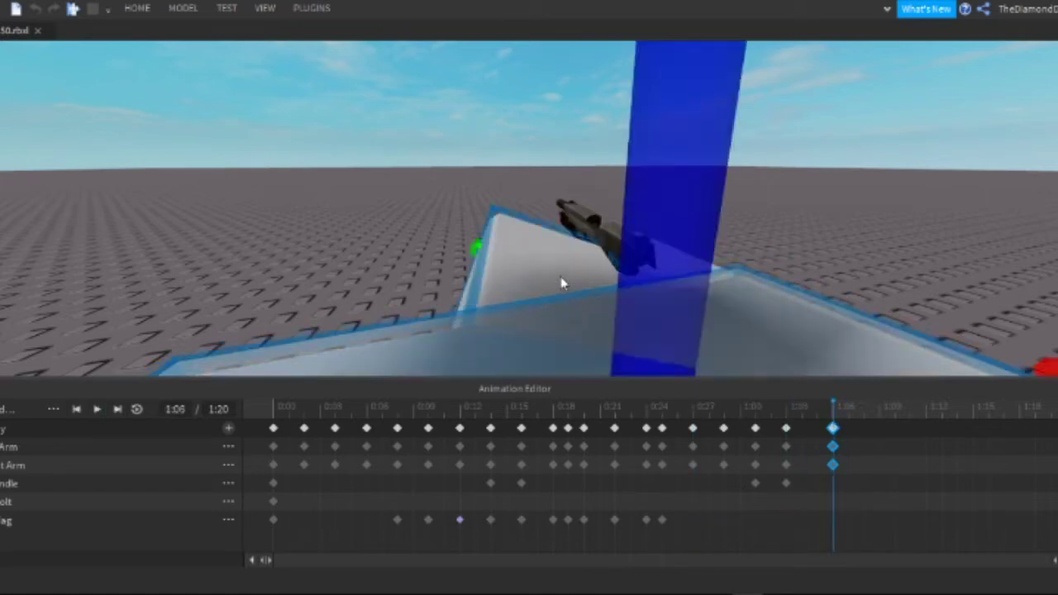
# - Pose and keyframe both arms at 1:08 with the left hand reaching toward the gun's slide, and preview the motion
pyautogui.click(564, 300)
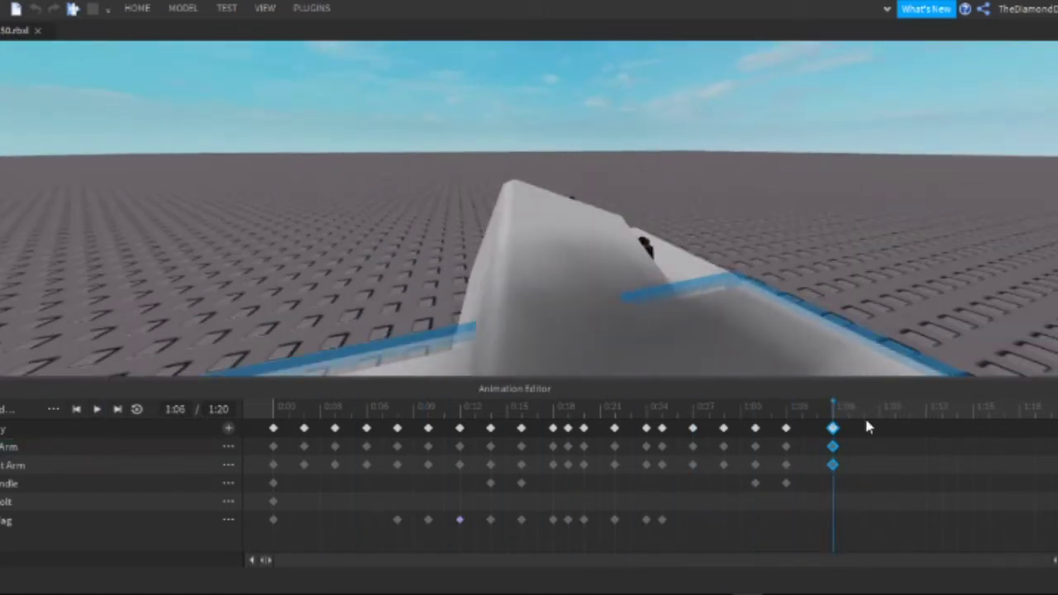
pyautogui.click(865, 417)
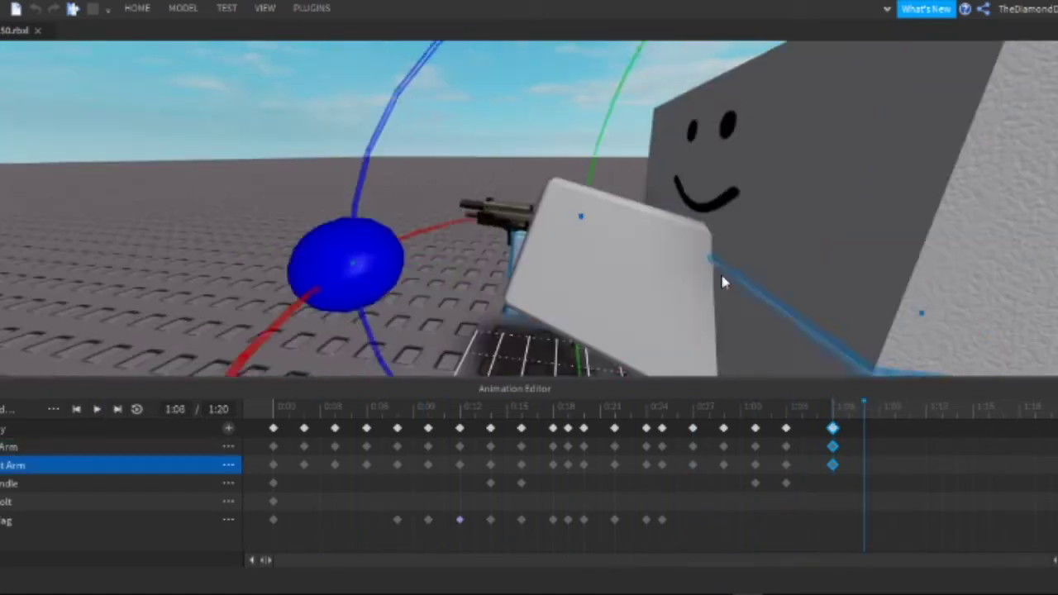
pyautogui.moveTo(721, 272); pyautogui.dragTo(591, 300)
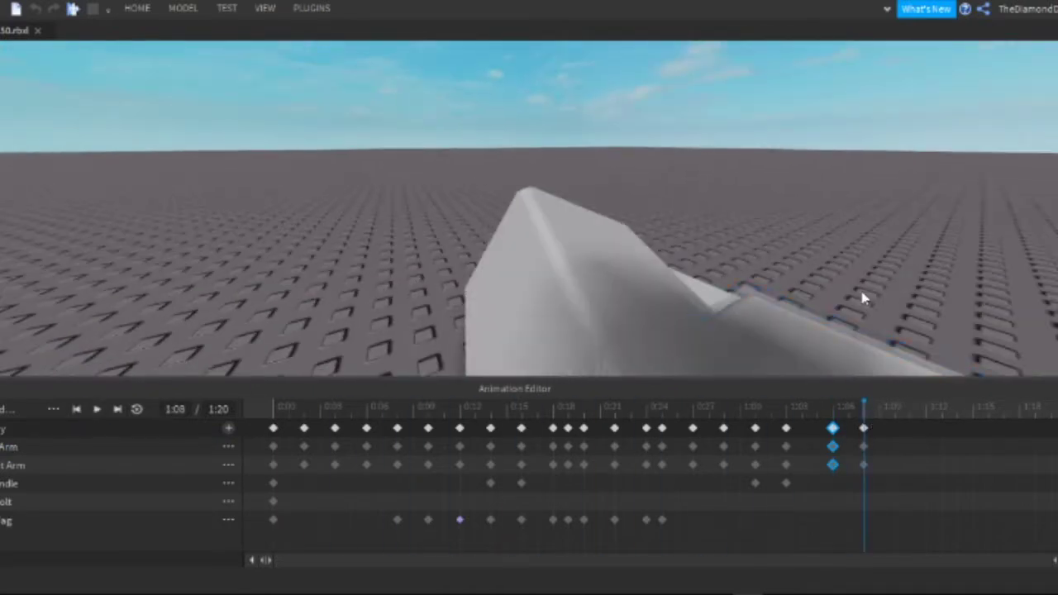
pyautogui.click(660, 244)
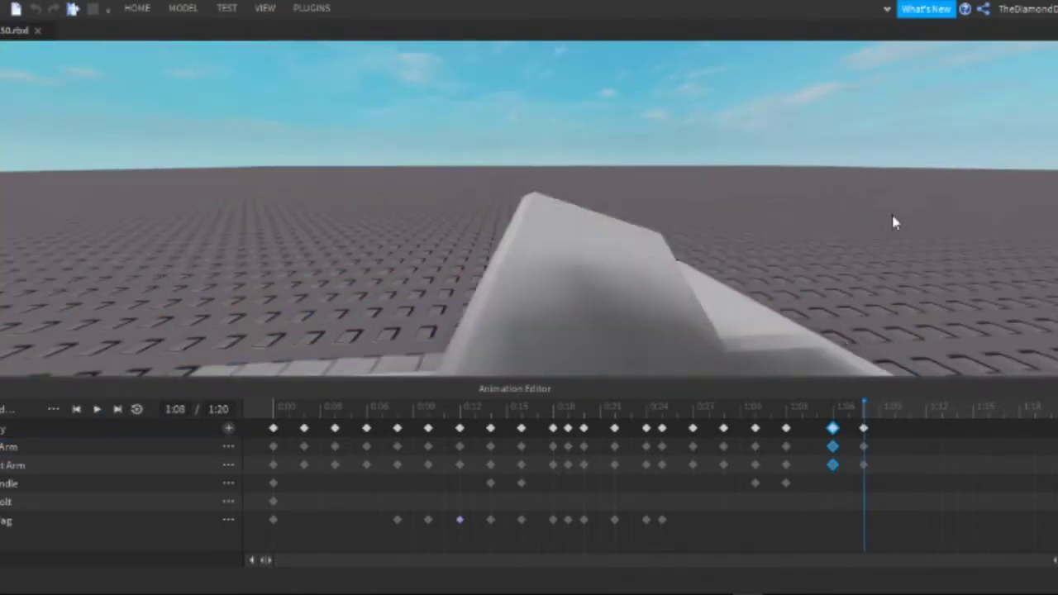
pyautogui.click(621, 296)
pyautogui.press('space')
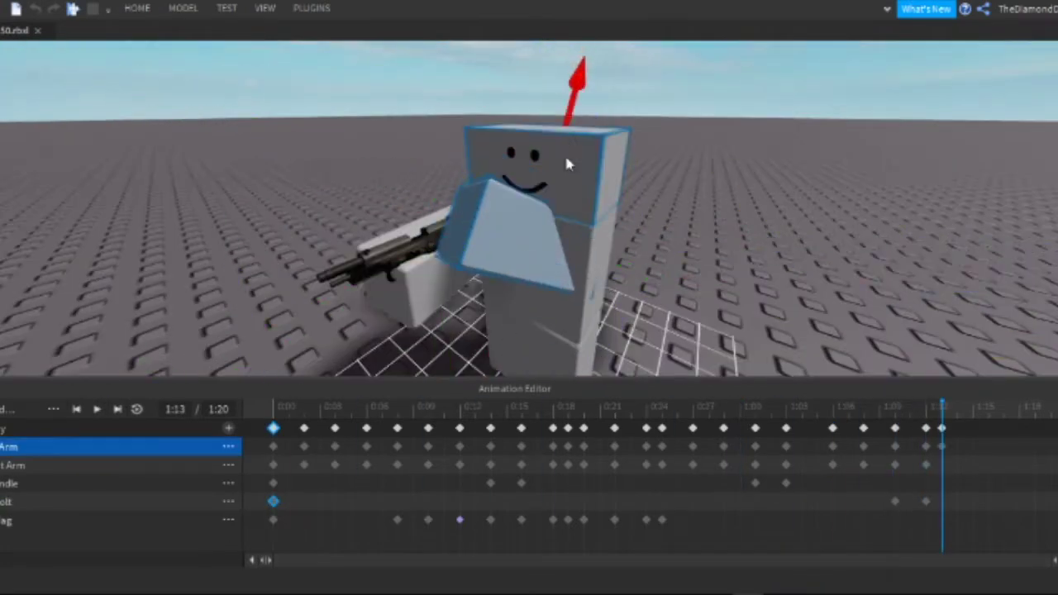
# - Pose the right arm at 1:13, copy the bolt's 0:00 keyframe to 1:13, and preview the slide pull
pyautogui.click(422, 331)
pyautogui.press('f')
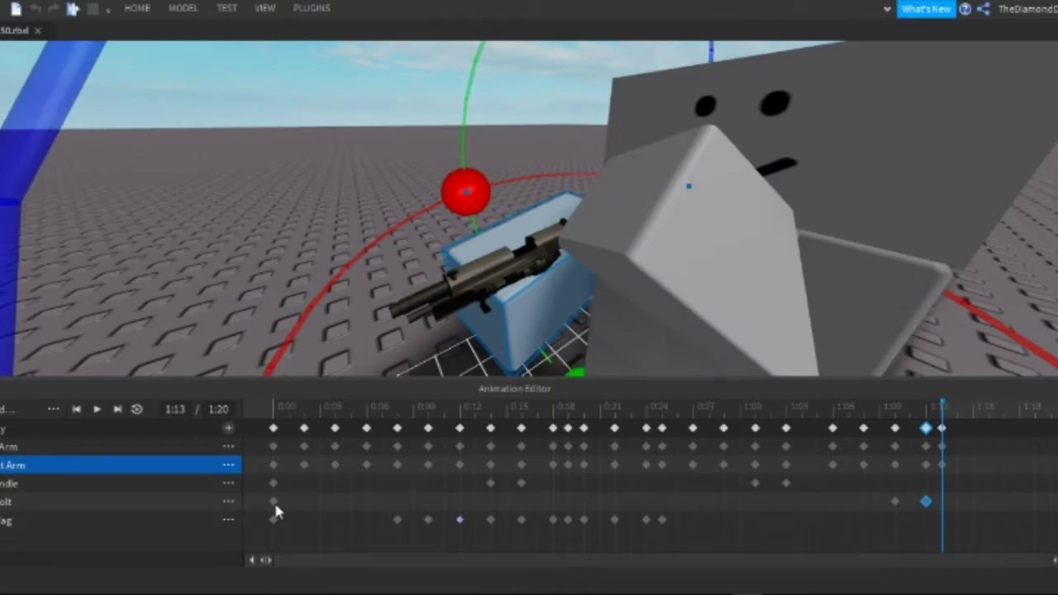
pyautogui.click(274, 503)
pyautogui.click(942, 501)
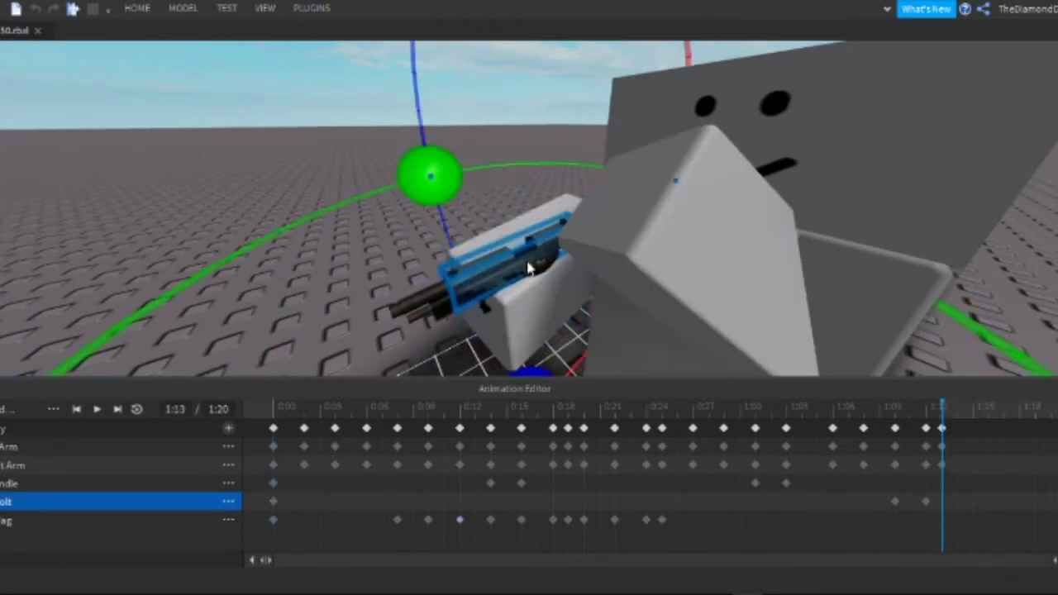
pyautogui.hotkey('ctrl', '2')
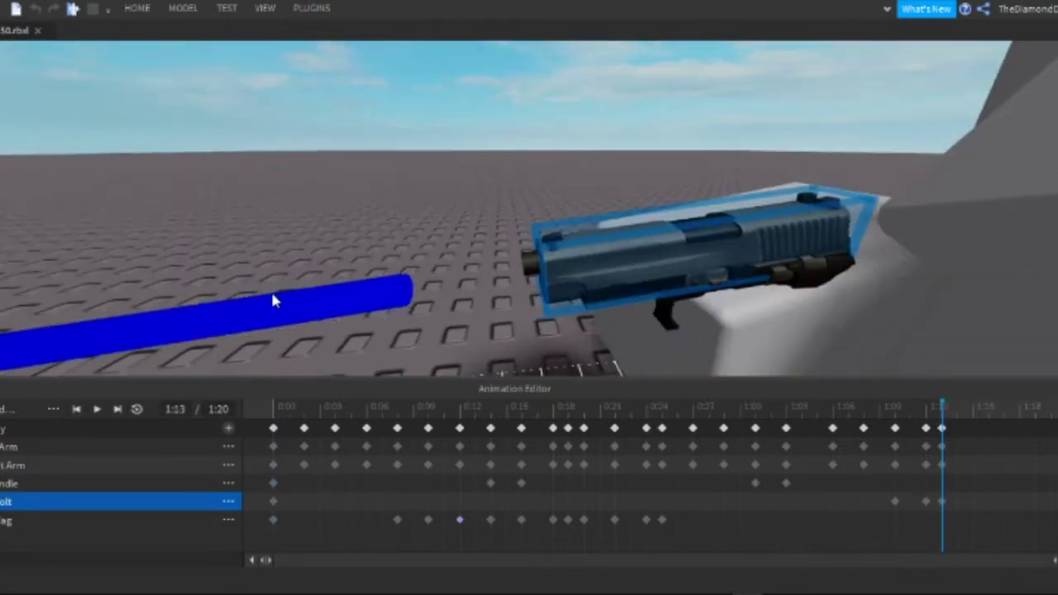
pyautogui.press('space')
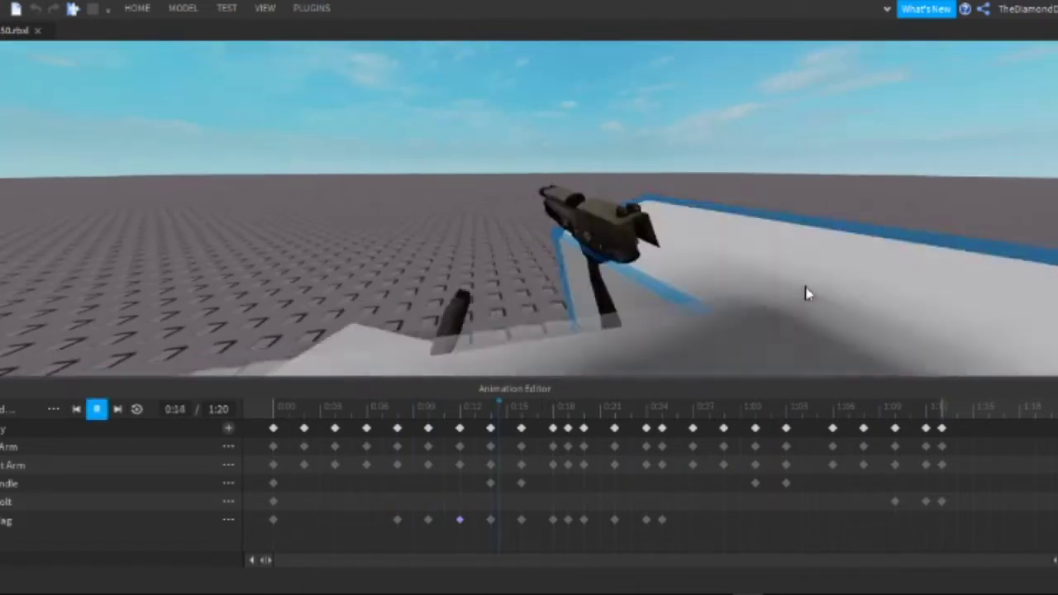
pyautogui.press('space')
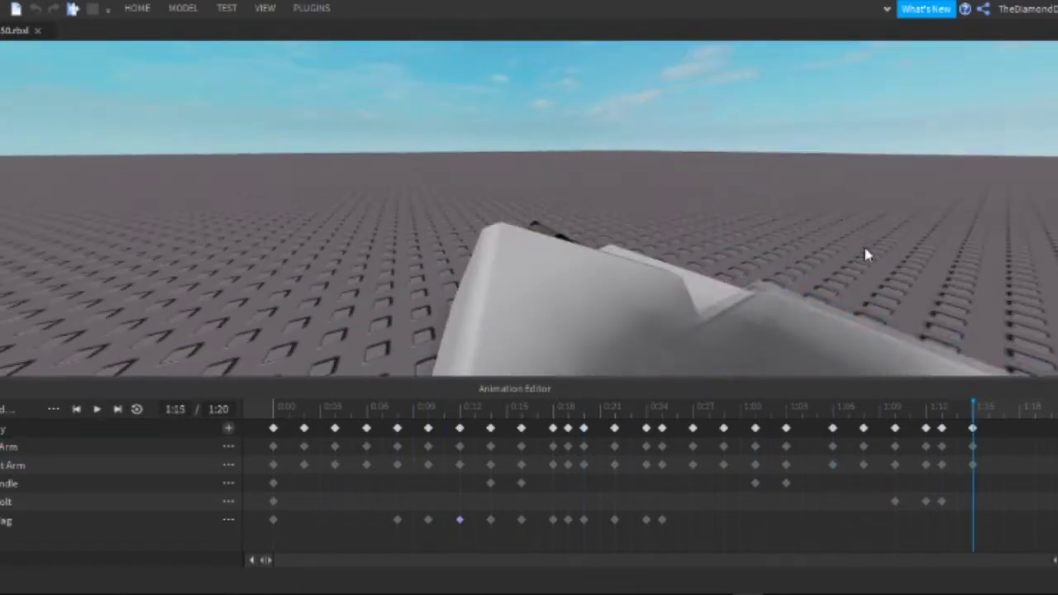
# - Delete all arm and bolt keyframes from 1:06 through 1:15
pyautogui.moveTo(988, 511); pyautogui.dragTo(863, 442)
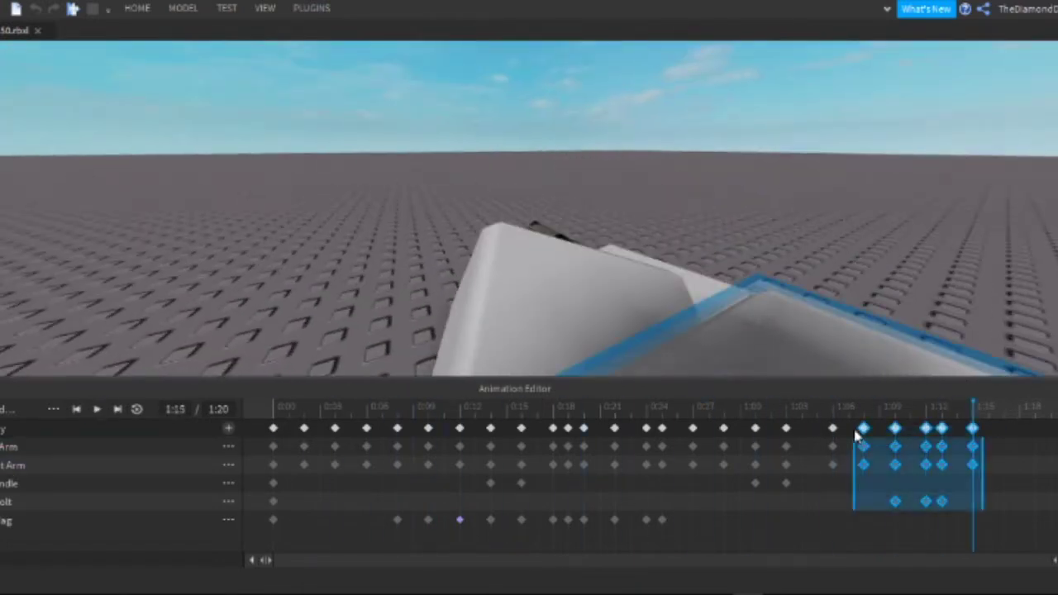
pyautogui.press('Delete')
pyautogui.press('space')
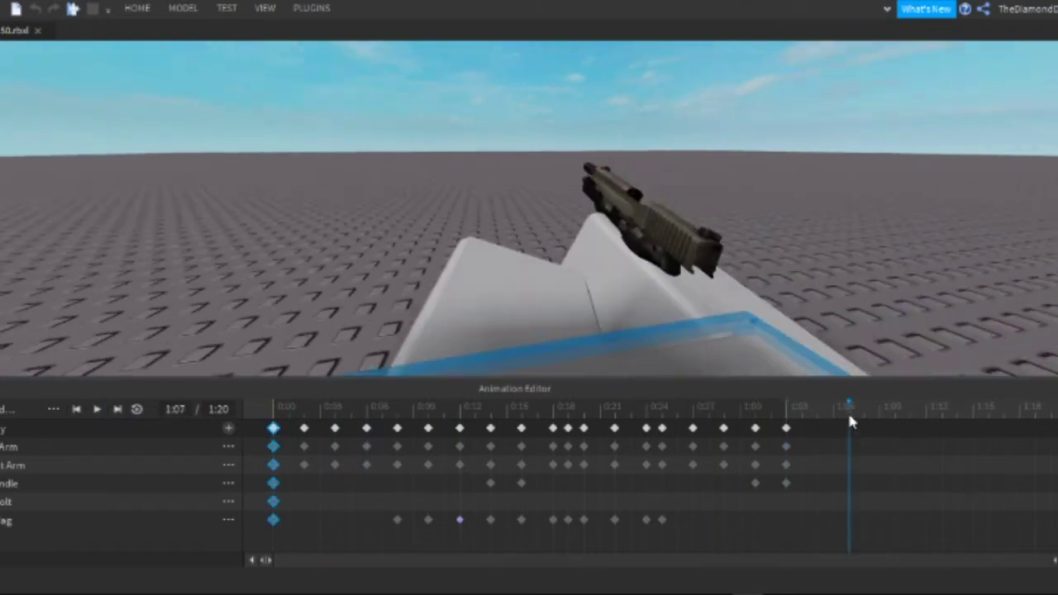
# - Pose and keyframe the right and left arms at 1:05, and play the reload animation
pyautogui.click(817, 409)
pyautogui.click(726, 295)
pyautogui.press('f')
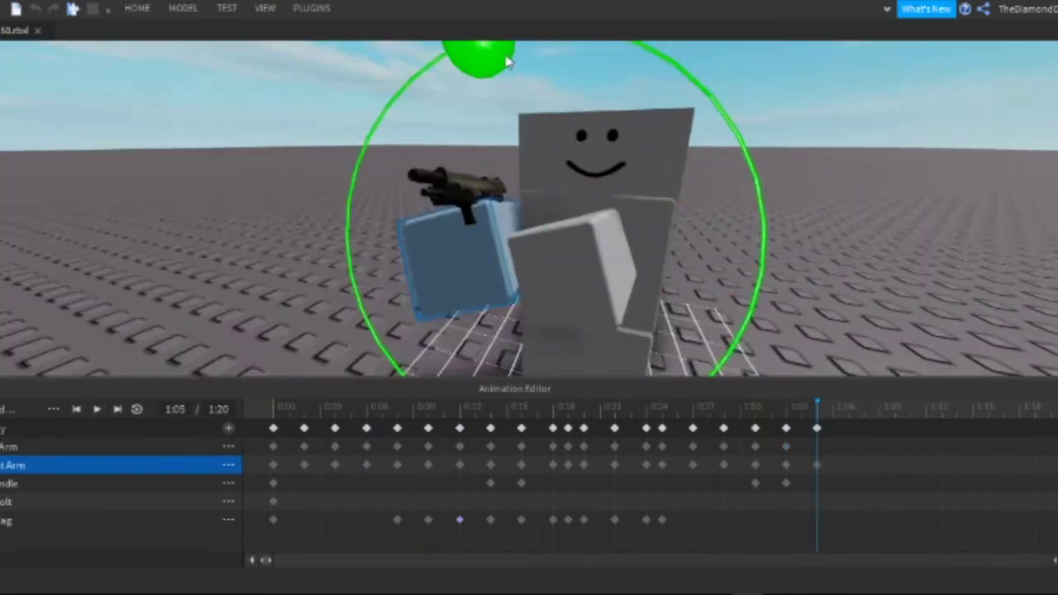
pyautogui.click(546, 276)
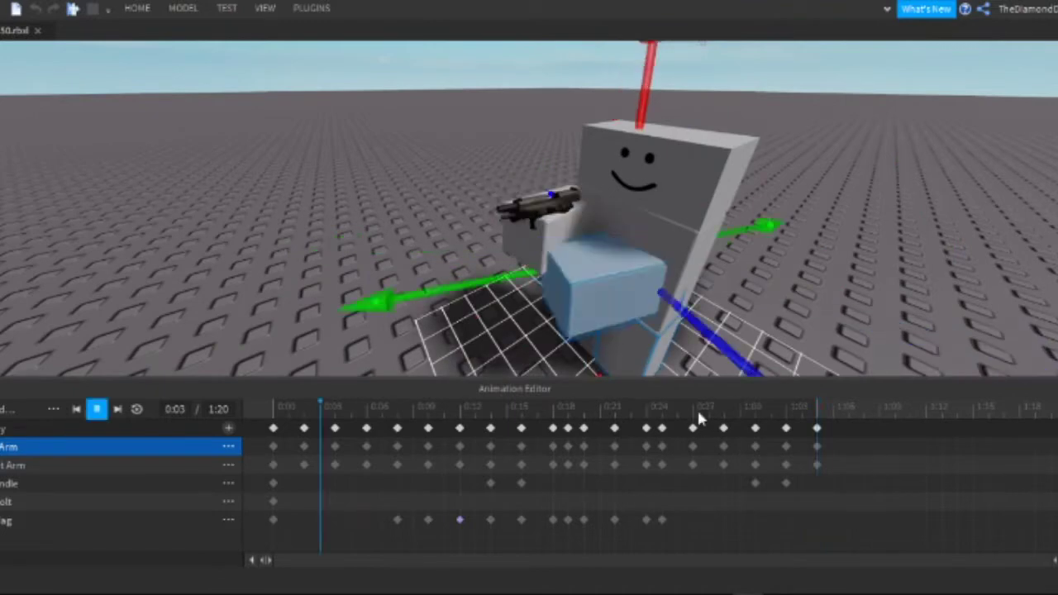
# - Move the gun handle's last keyframe to 1:05, refine the right arm's pose there, and preview the animation
pyautogui.click(722, 409)
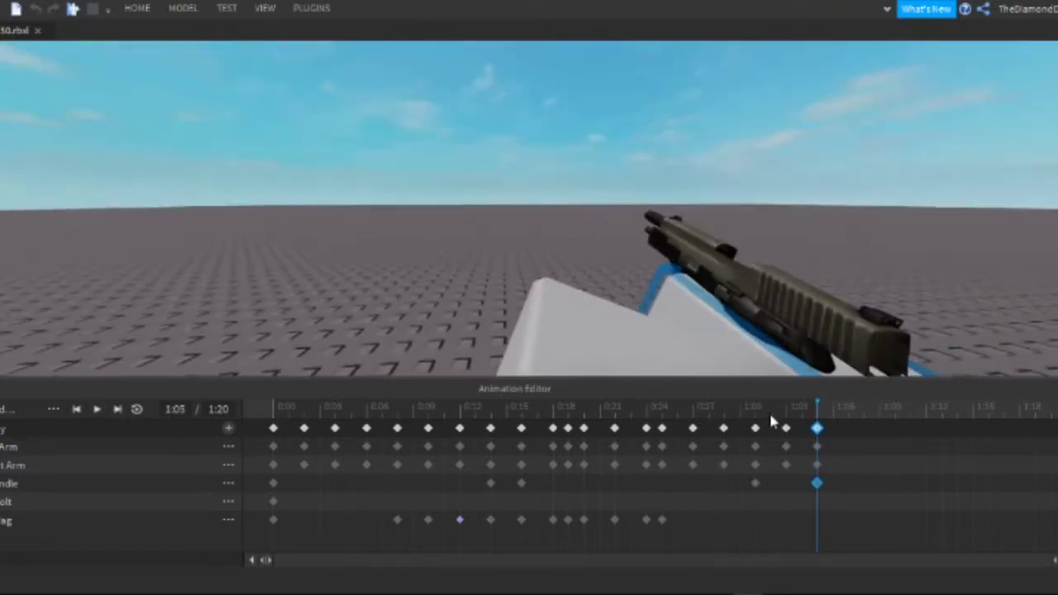
pyautogui.click(512, 284)
pyautogui.scroll(3, 654, 213)
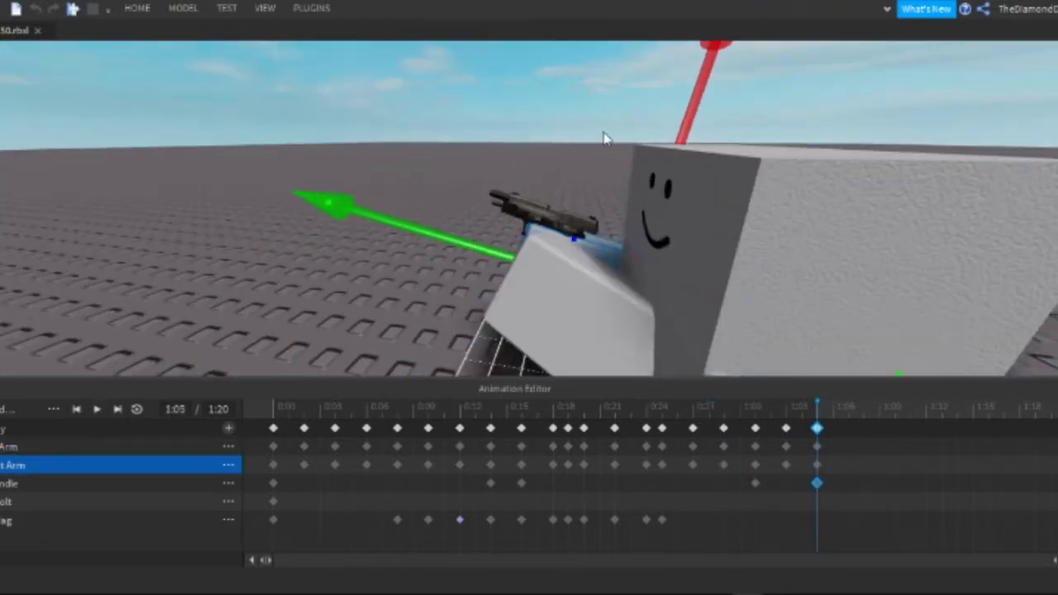
pyautogui.click(604, 138)
pyautogui.press('space')
# - Pose and keyframe the right and left arms at 1:07, and play the reload animation
pyautogui.click(850, 407)
pyautogui.click(700, 208)
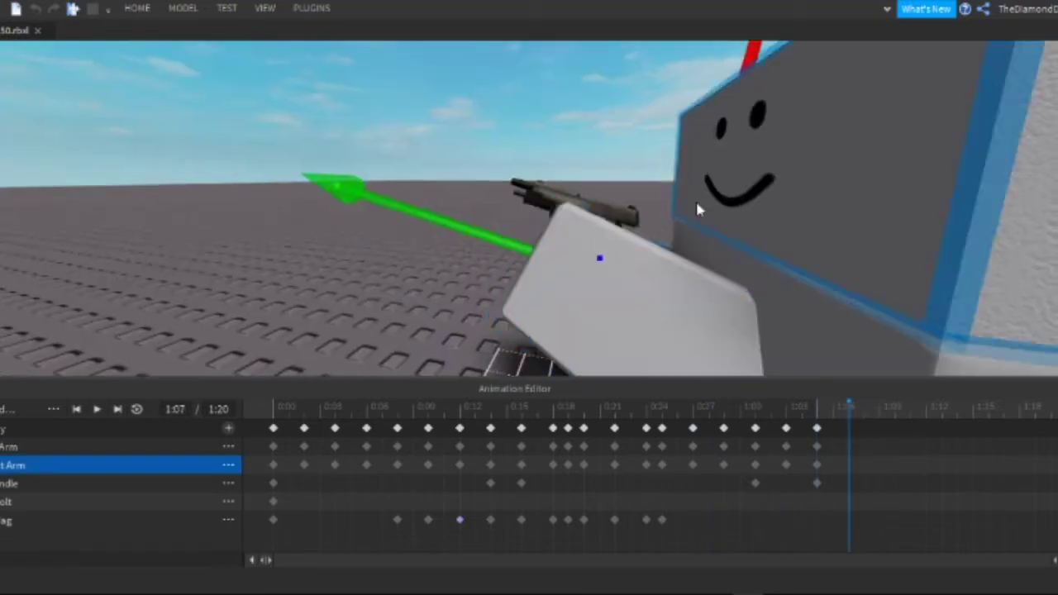
pyautogui.hotkey('ctrl', '4')
pyautogui.moveTo(567, 272); pyautogui.dragTo(744, 264, button='right')
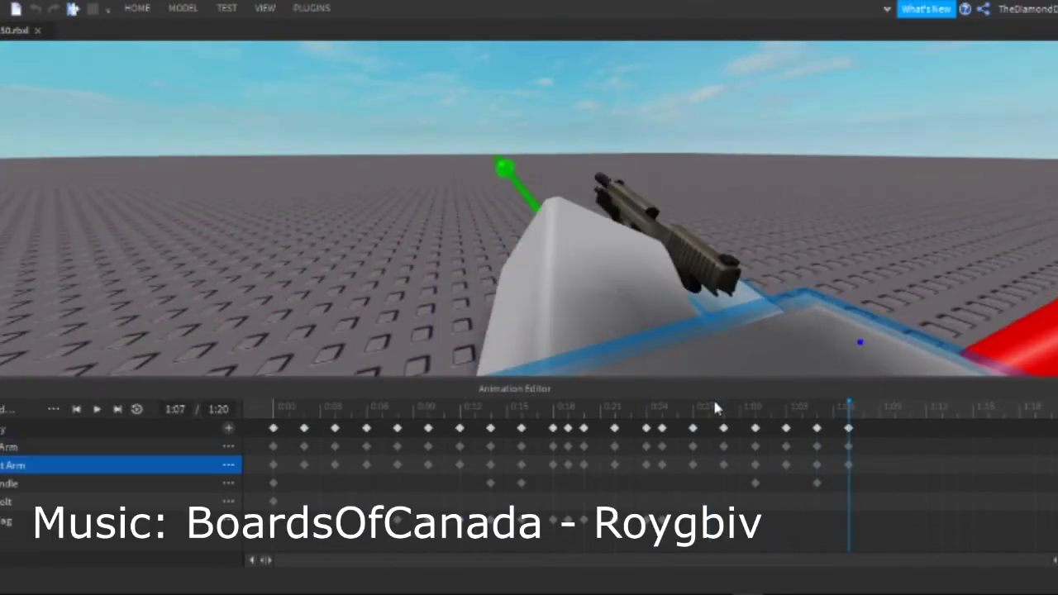
pyautogui.press('space')
# - Pose and keyframe both arms at 1:08 and the gun handle at 1:07, and preview the animation
pyautogui.moveTo(771, 406); pyautogui.dragTo(744, 347, button='right')
pyautogui.click(864, 406)
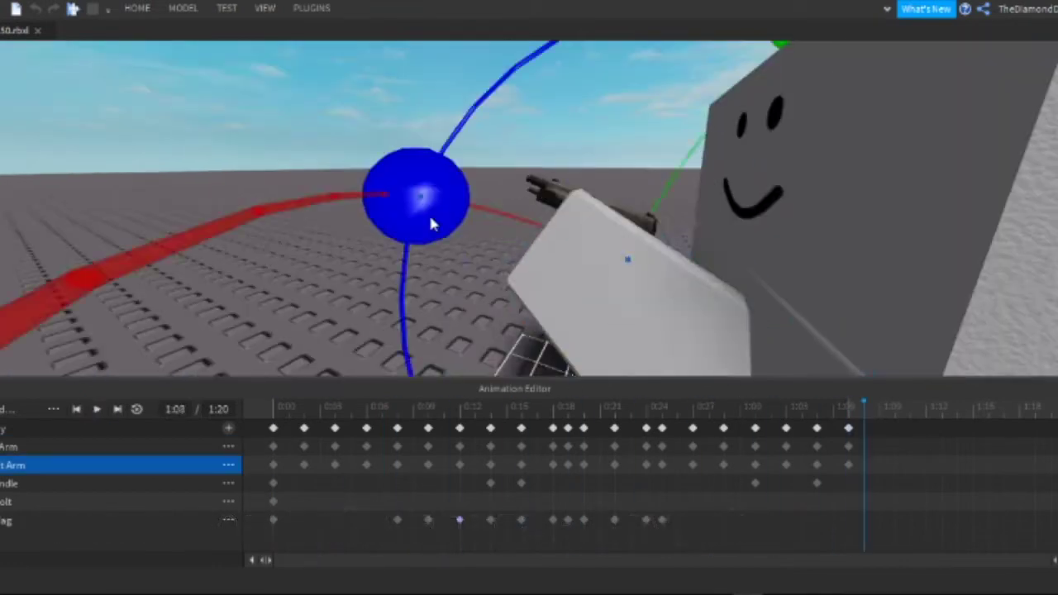
pyautogui.moveTo(432, 224); pyautogui.dragTo(489, 212)
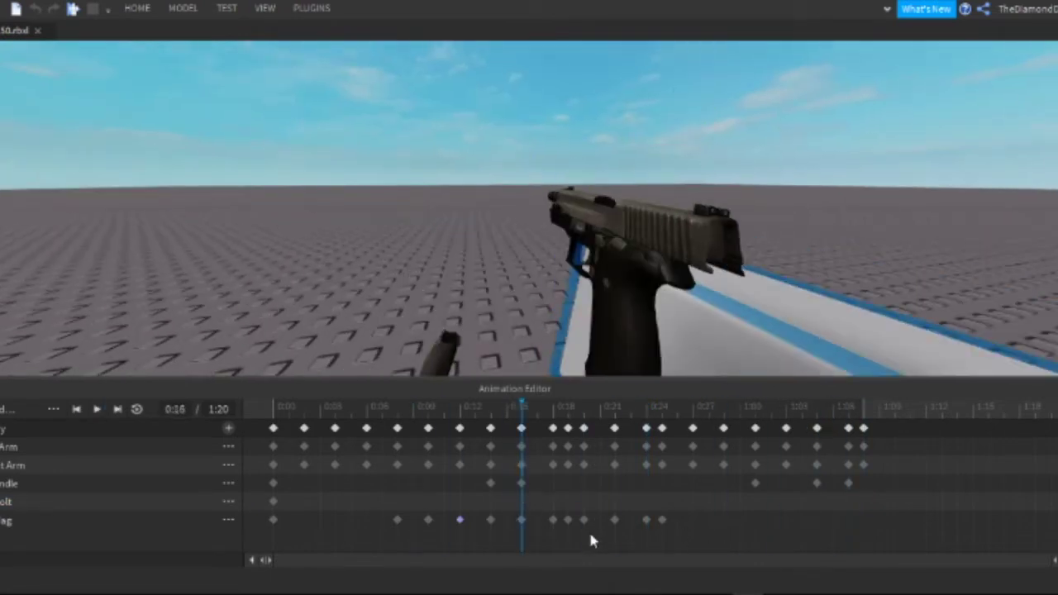
# - Keyframe the bolt pull at 1:07, 1:09 and 1:10, and the arm poses at 1:12, 1:14 and 1:16
pyautogui.click(802, 413)
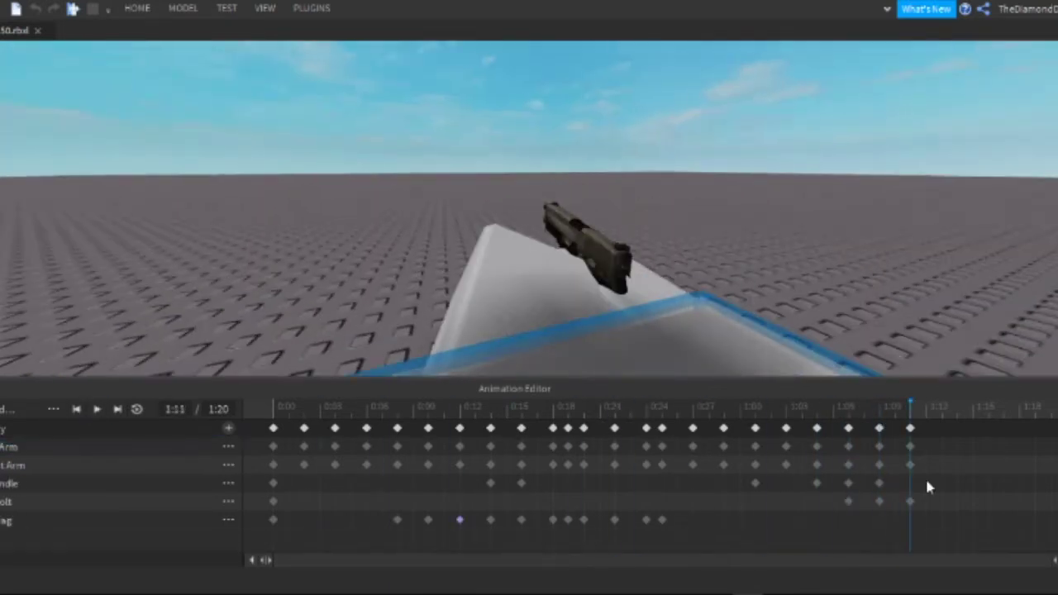
pyautogui.click(930, 418)
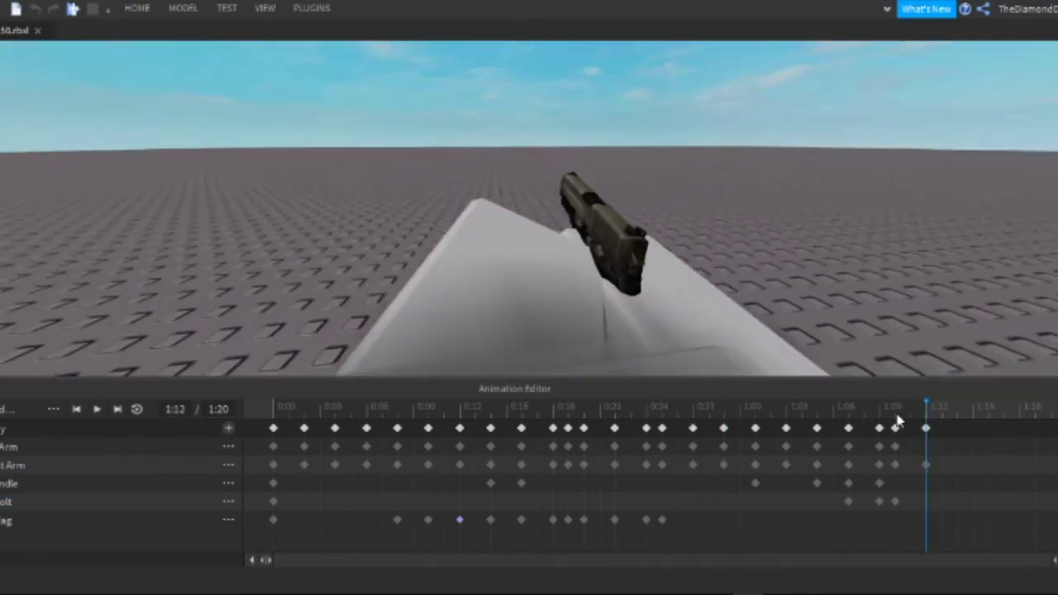
pyautogui.click(607, 289)
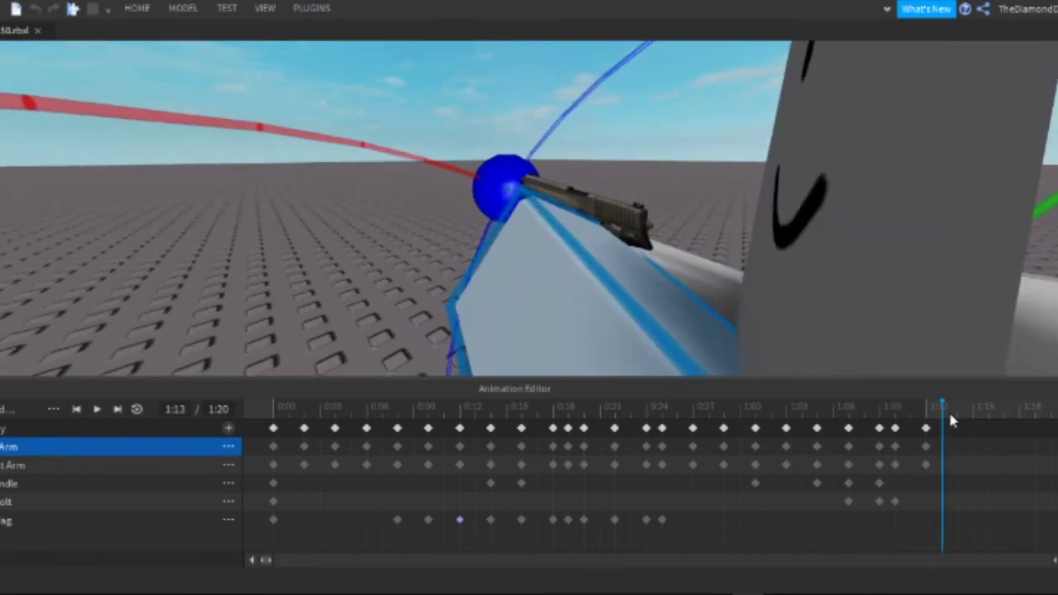
pyautogui.click(957, 407)
pyautogui.click(880, 407)
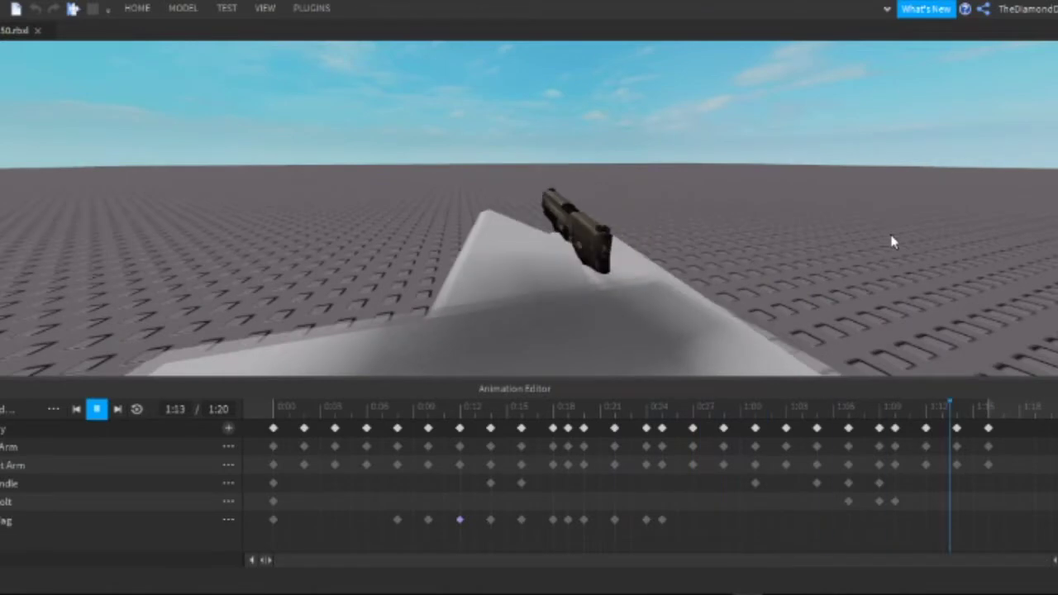
# - Add end-pose keyframes for the arms, handle and magazine at 1:20, save, and play the animation
pyautogui.hotkey('ctrl', 's')
pyautogui.press('space')
pyautogui.press('space')
pyautogui.press('space')
pyautogui.press('space')
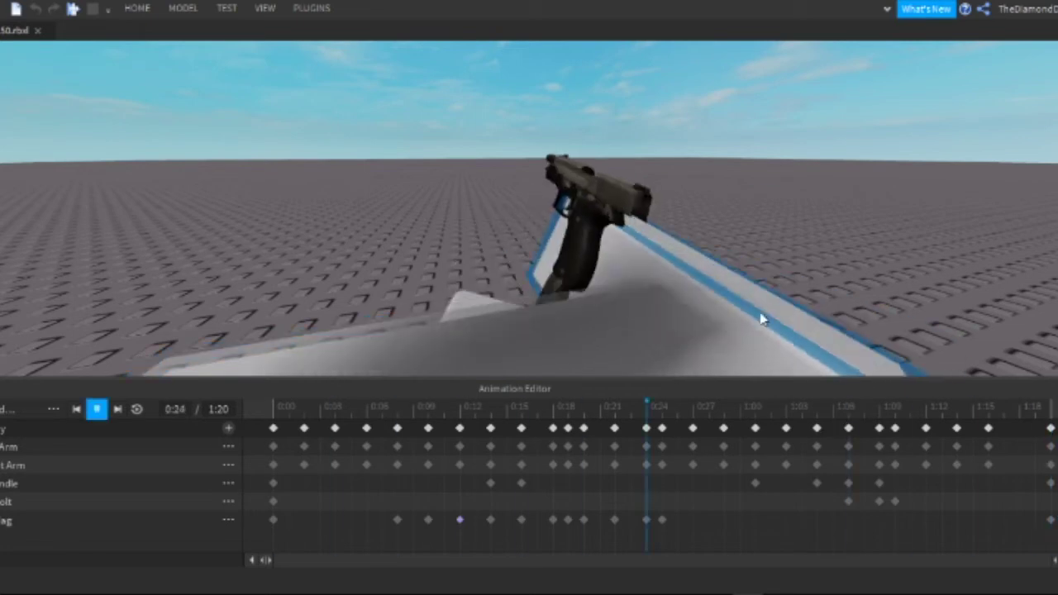
# - Set the animation length to 1:25, and pose and keyframe the arms at 1:18
pyautogui.write('1:25')
pyautogui.press('Return')
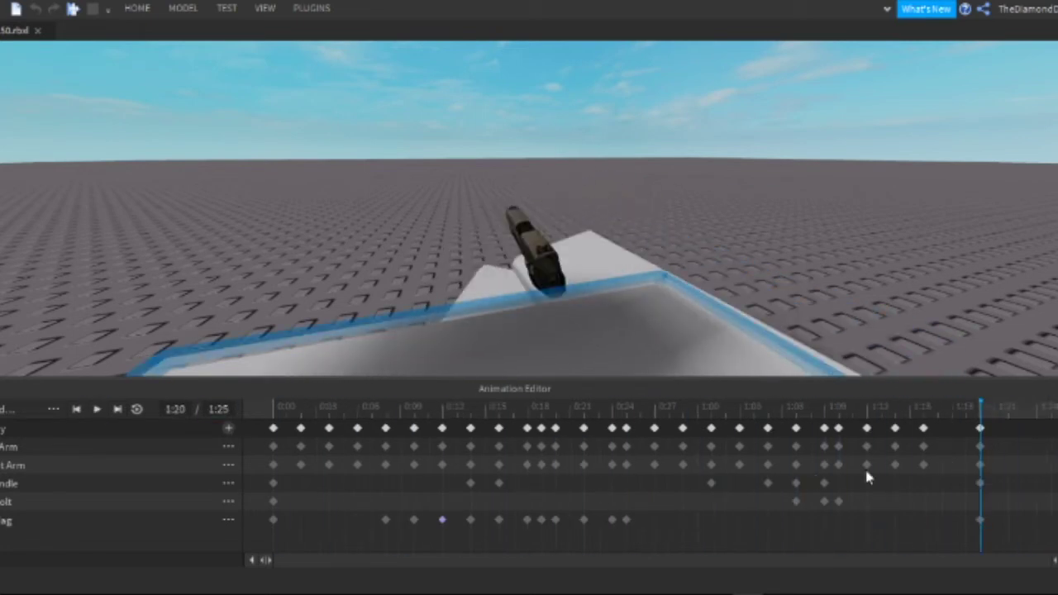
pyautogui.click(868, 371)
pyautogui.moveTo(867, 371); pyautogui.dragTo(727, 186, button='right')
pyautogui.scroll(-5, 728, 186)
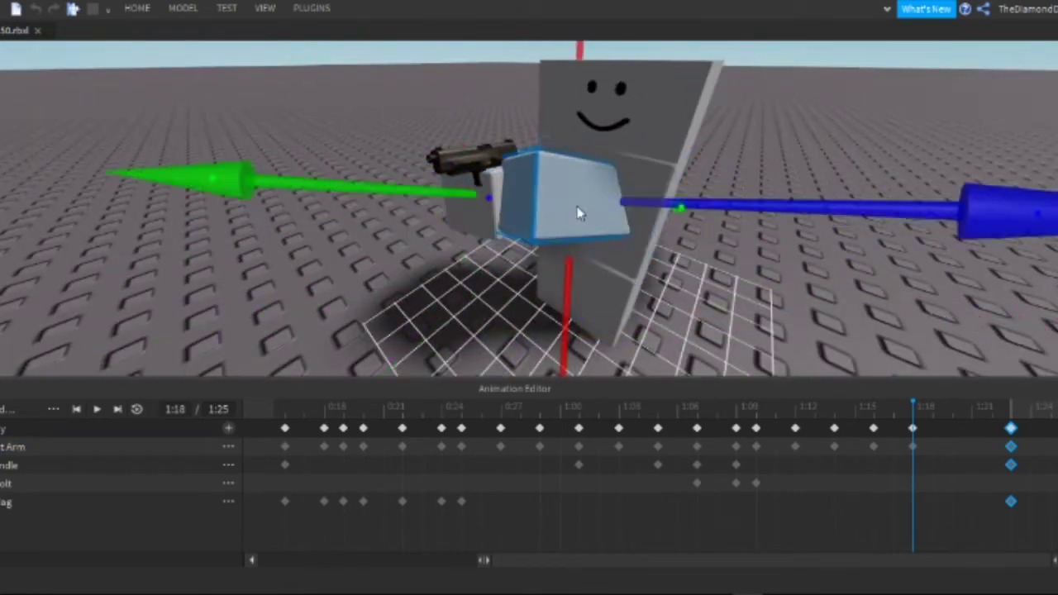
pyautogui.click(539, 128)
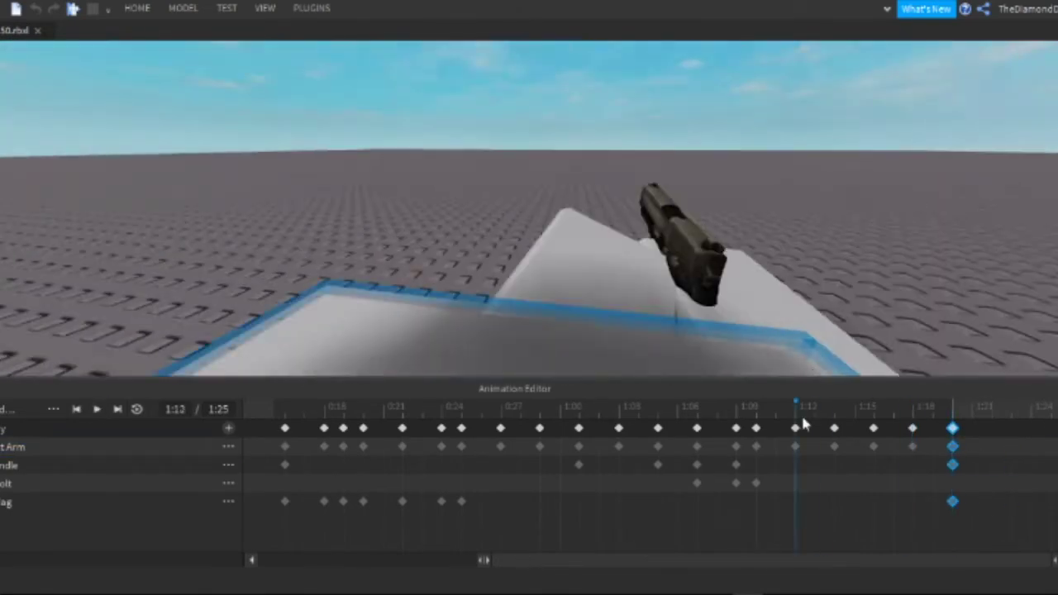
# - Extend the animation to 1:27 with ending keyframes at 1:21, 1:24 and 1:27, and play it through
pyautogui.click(953, 438)
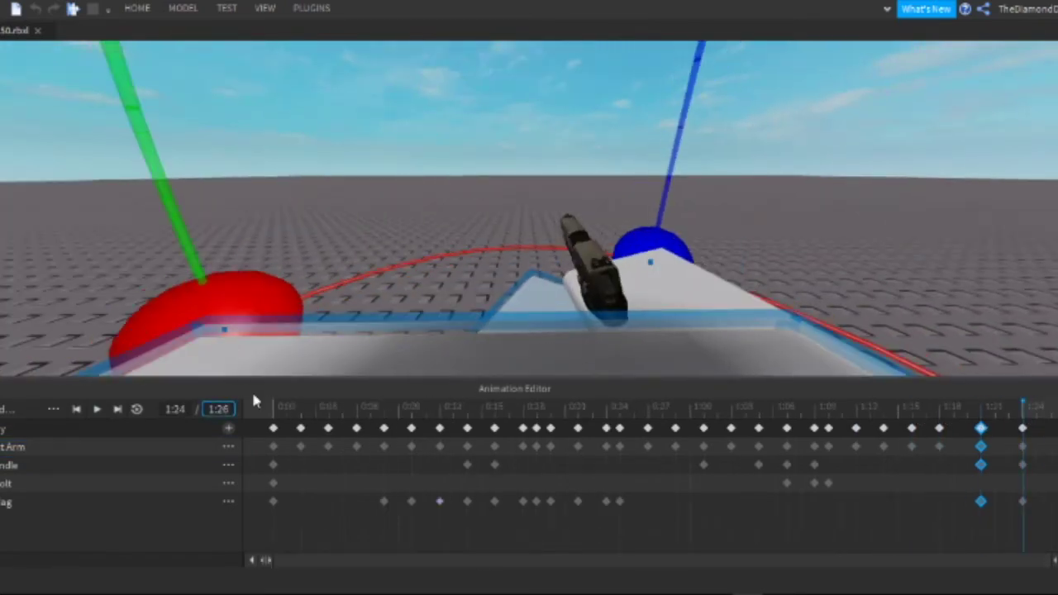
pyautogui.click(972, 414)
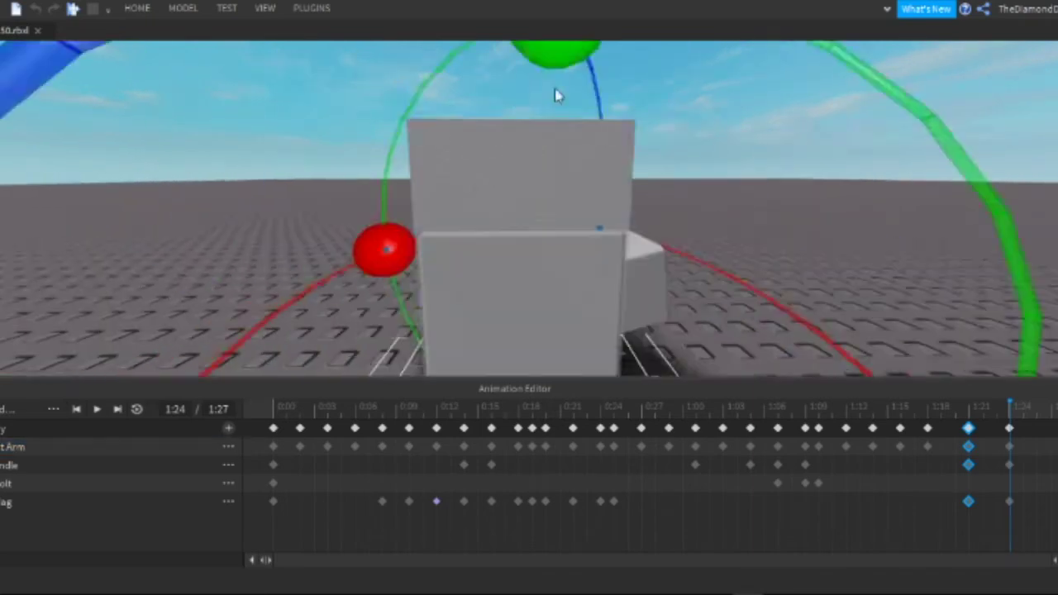
pyautogui.press('space')
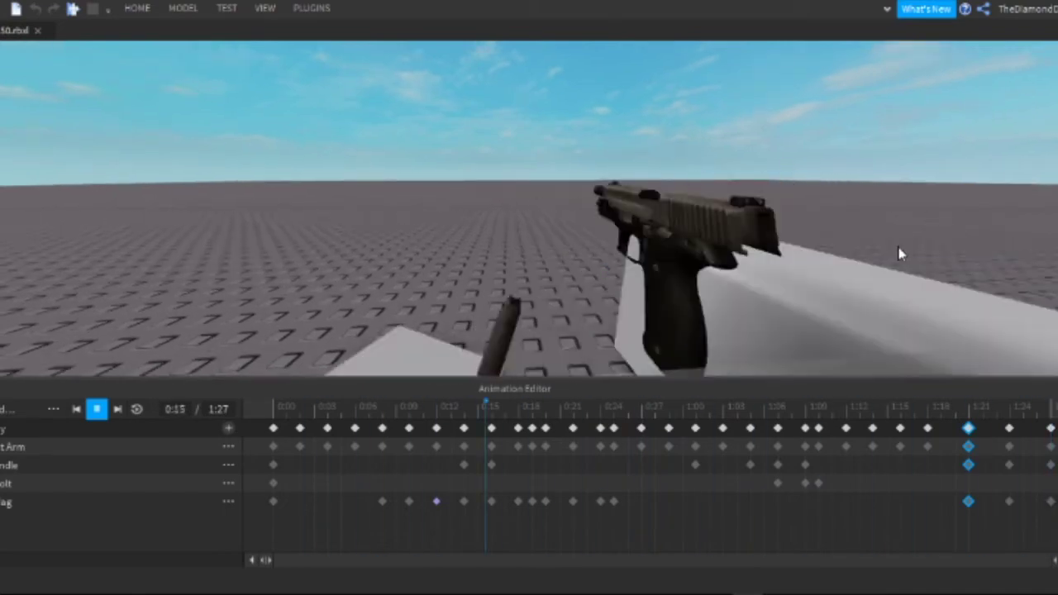
pyautogui.press('space')
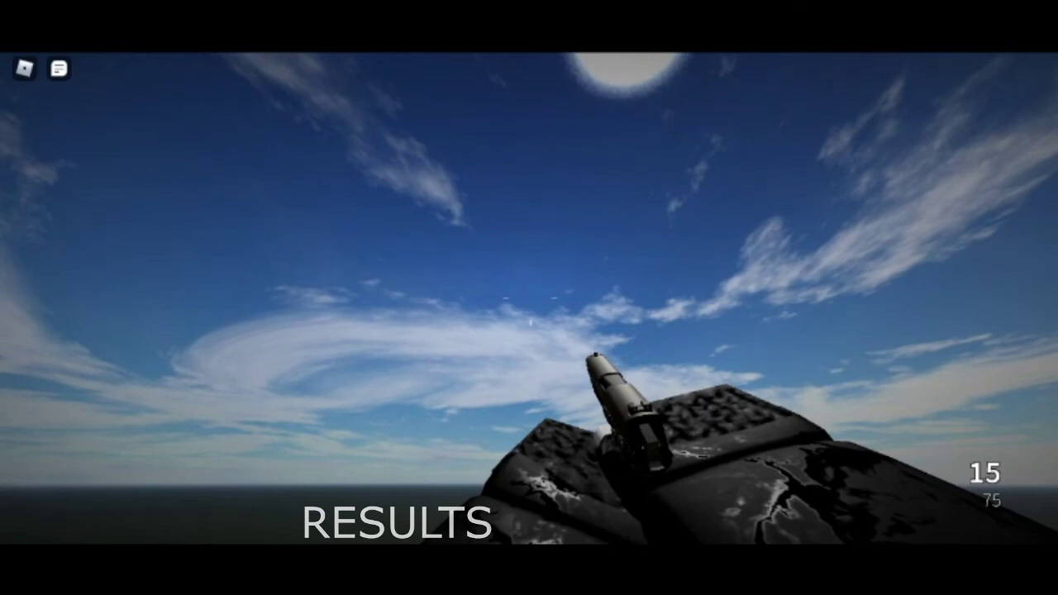
# - Fire the pistol repeatedly and reload it in the running game to check the finished animations
pyautogui.click(529, 298)
pyautogui.click(529, 298)
pyautogui.click(530, 298)
pyautogui.click(529, 298)
pyautogui.click(529, 298)
pyautogui.click(529, 298)
pyautogui.click(530, 298)
pyautogui.click(529, 297)
pyautogui.click(529, 298)
pyautogui.click(530, 297)
pyautogui.click(529, 298)
pyautogui.click(529, 298)
pyautogui.click(529, 298)
pyautogui.click(530, 298)
pyautogui.press('r')
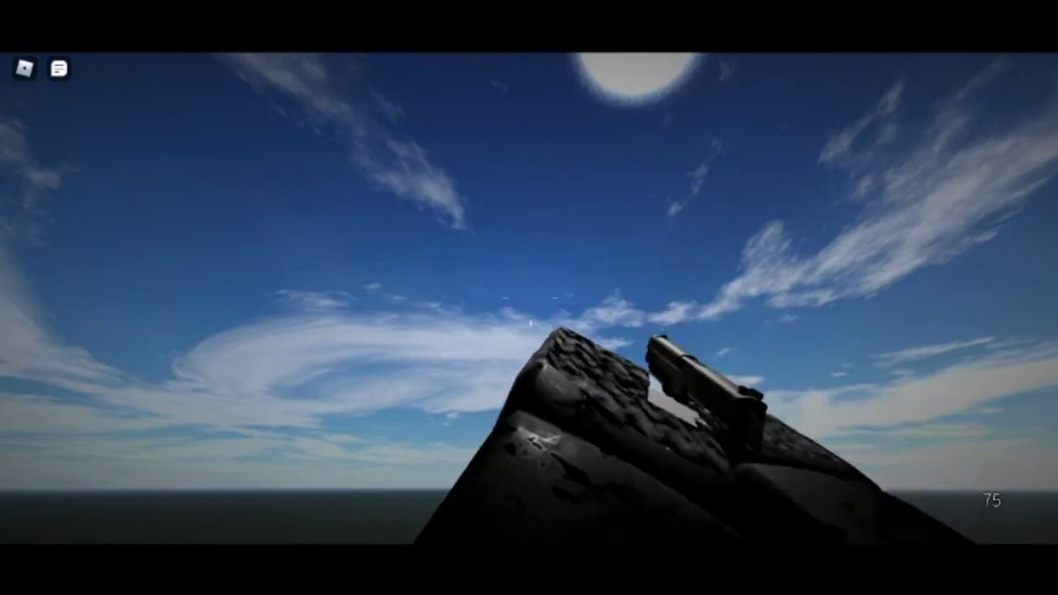